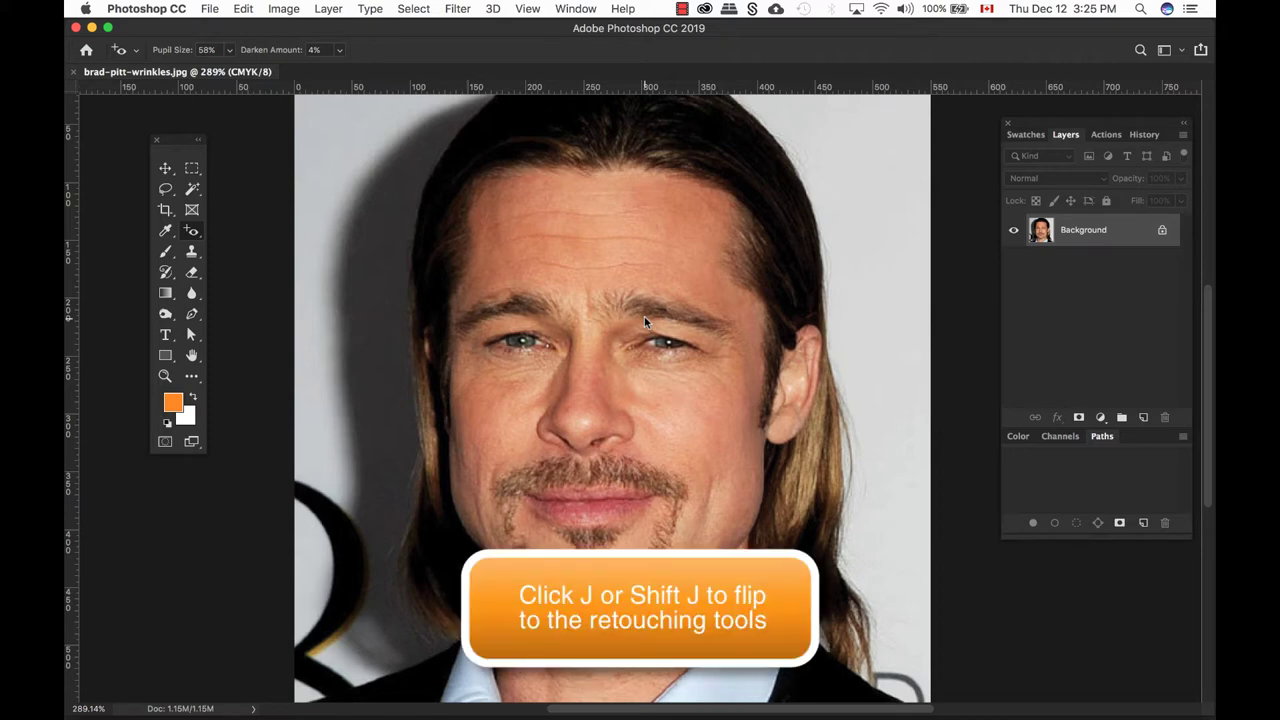
Open the healing tools flyout, then cycle through the healing tools with Shift+J
left_click(194, 234)
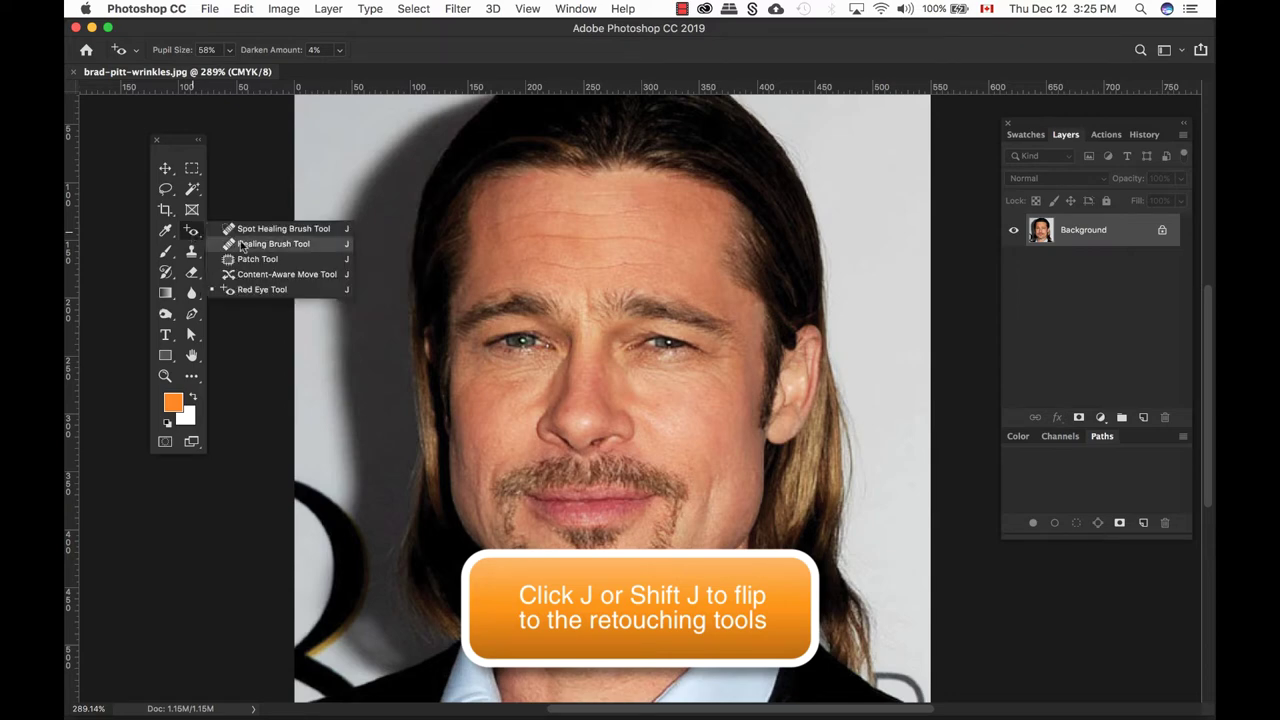
left_click(192, 234)
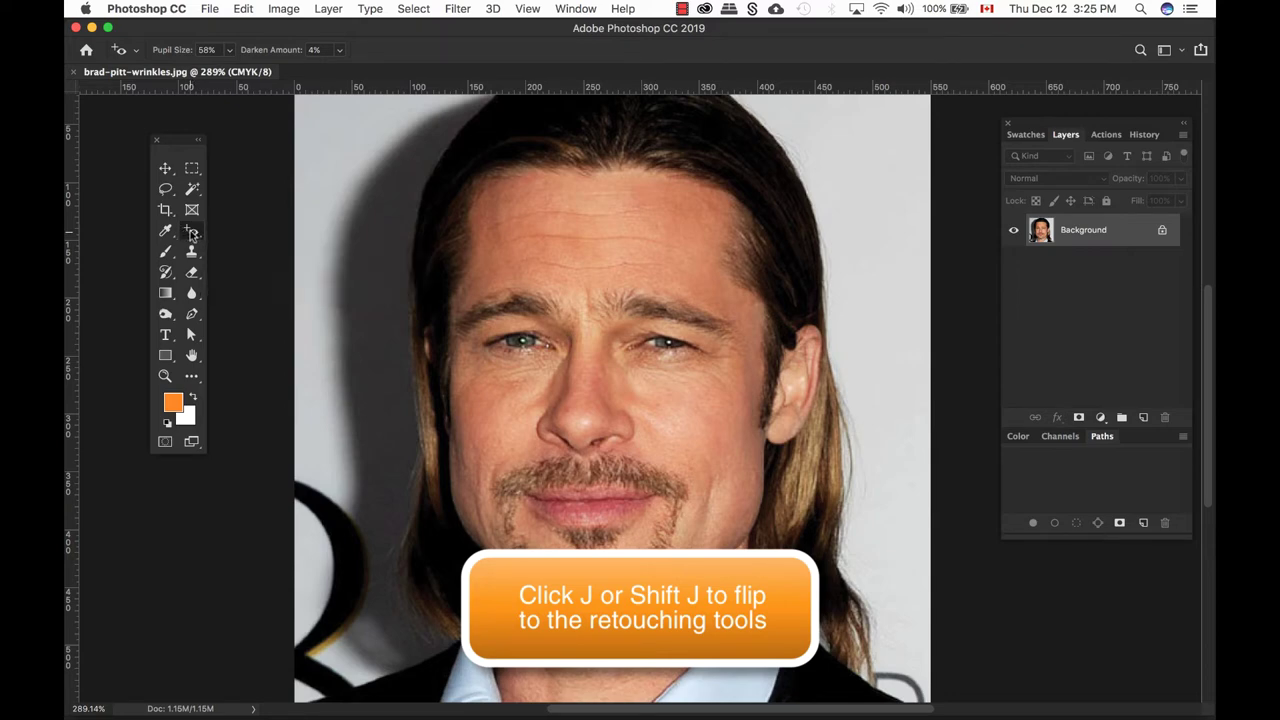
key("shift+j")
key("shift+j")
key("shift+j")
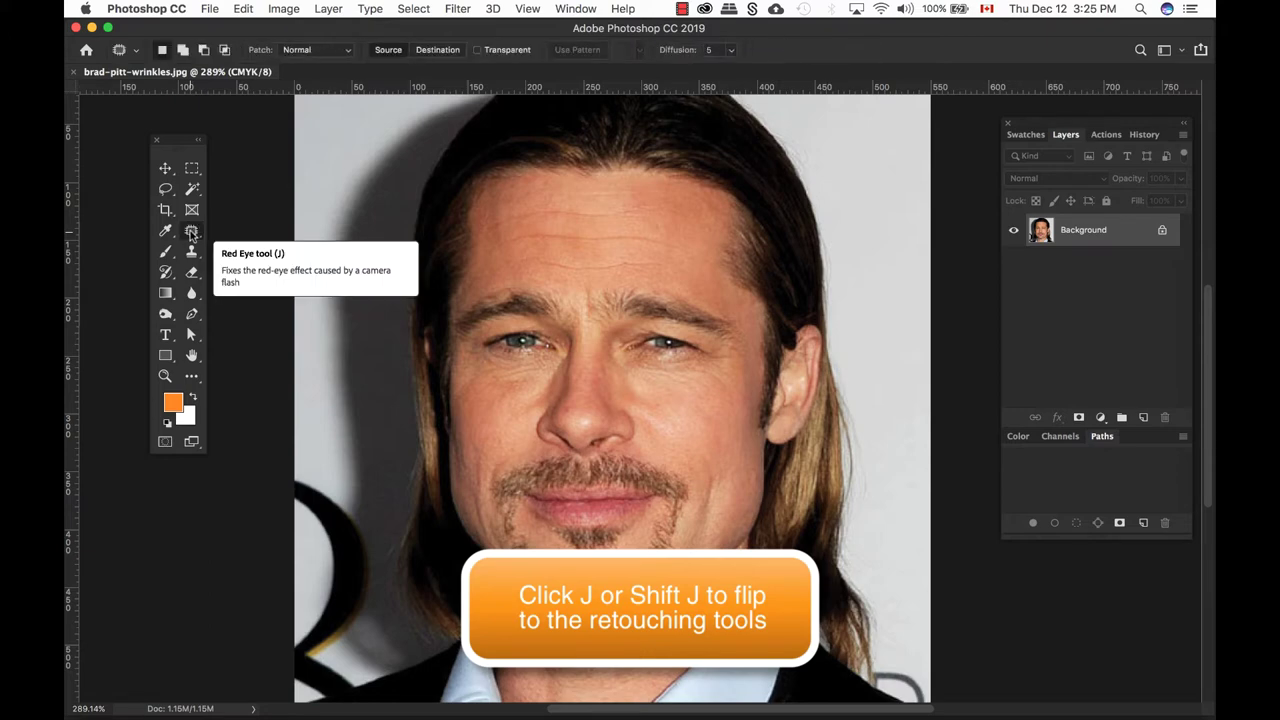
key("shift+j")
key("shift+j")
key("shift+j")
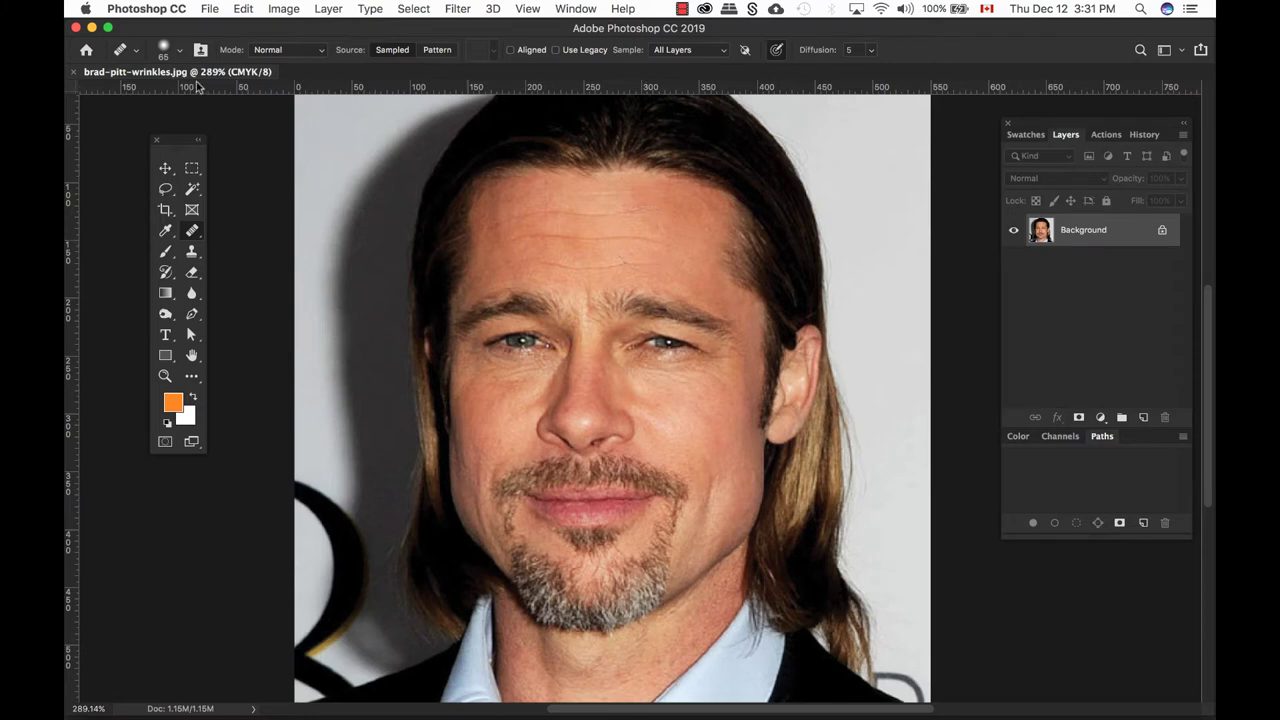
Make the healing brush fully soft at 0% hardness and size it to 35 px with the bracket keys
left_click(178, 52)
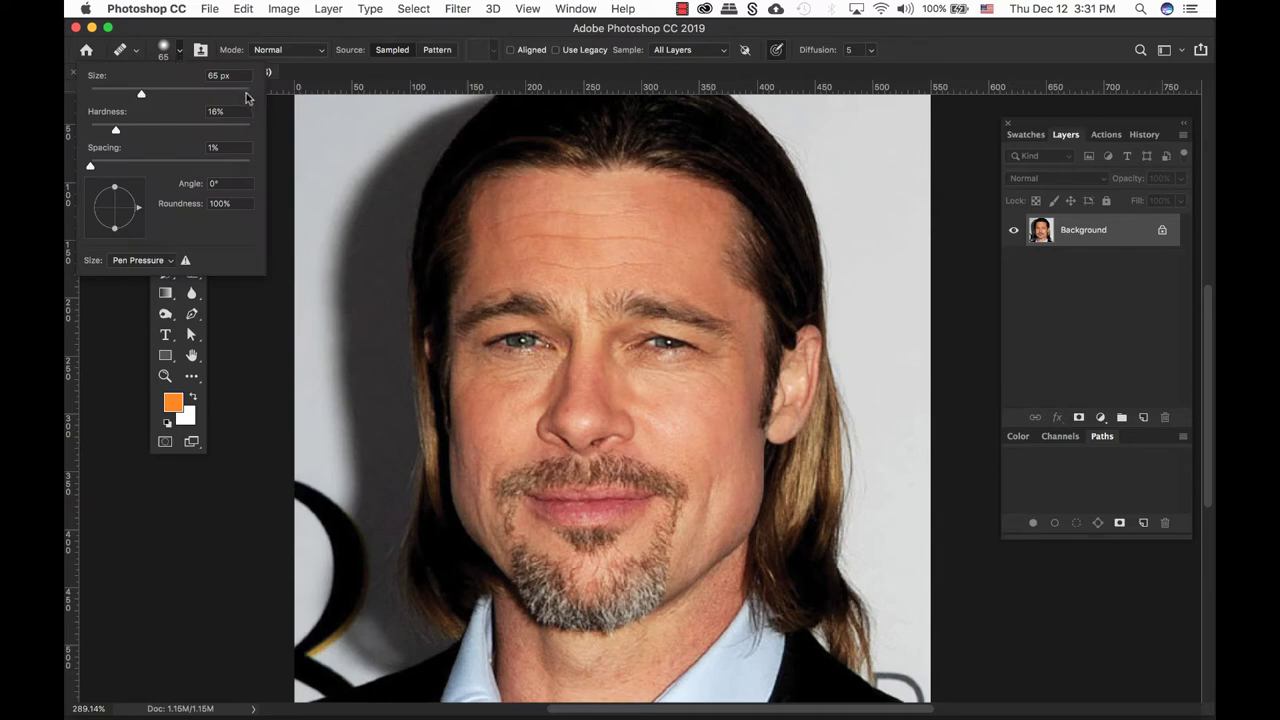
mouse_move(142, 96)
left_mouse_down()
mouse_move(251, 96)
mouse_move(156, 95)
left_mouse_up()
mouse_move(115, 133)
left_mouse_down()
mouse_move(88, 131)
mouse_move(257, 134)
left_mouse_up()
left_click(636, 74)
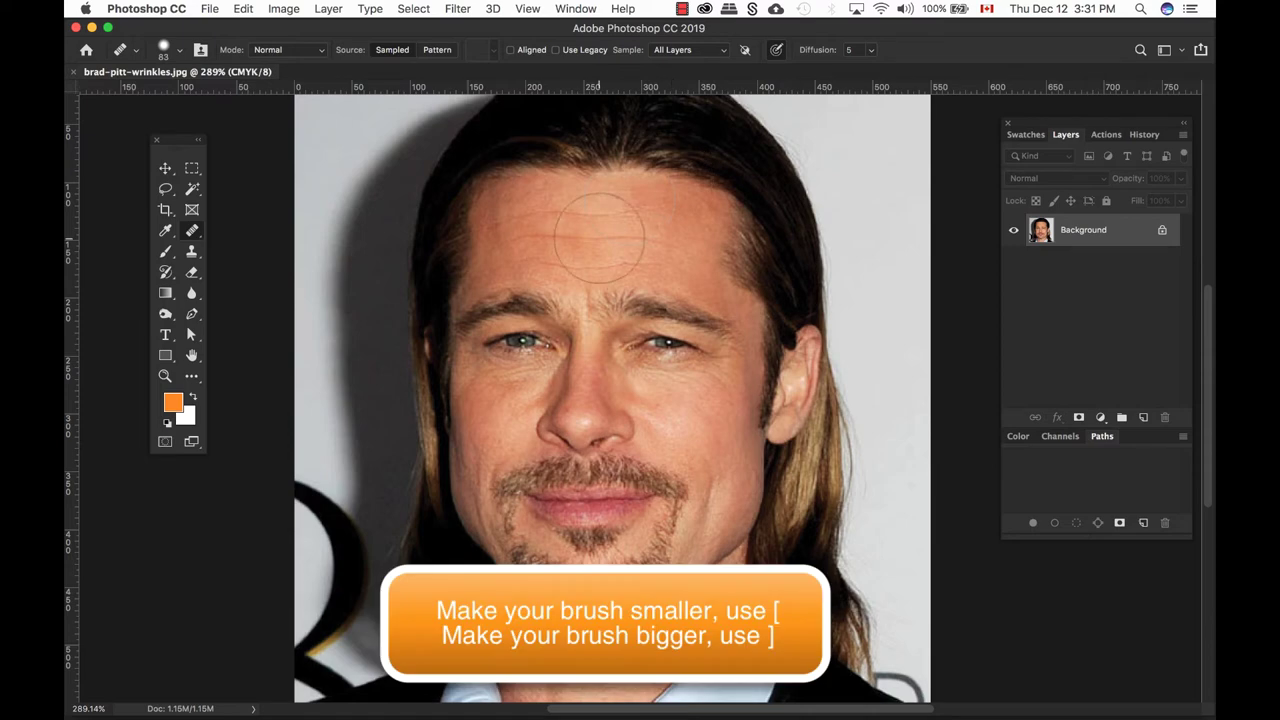
key("bracketleft")
key("bracketleft")
key("bracketleft")
key("bracketleft")
key("bracketleft")
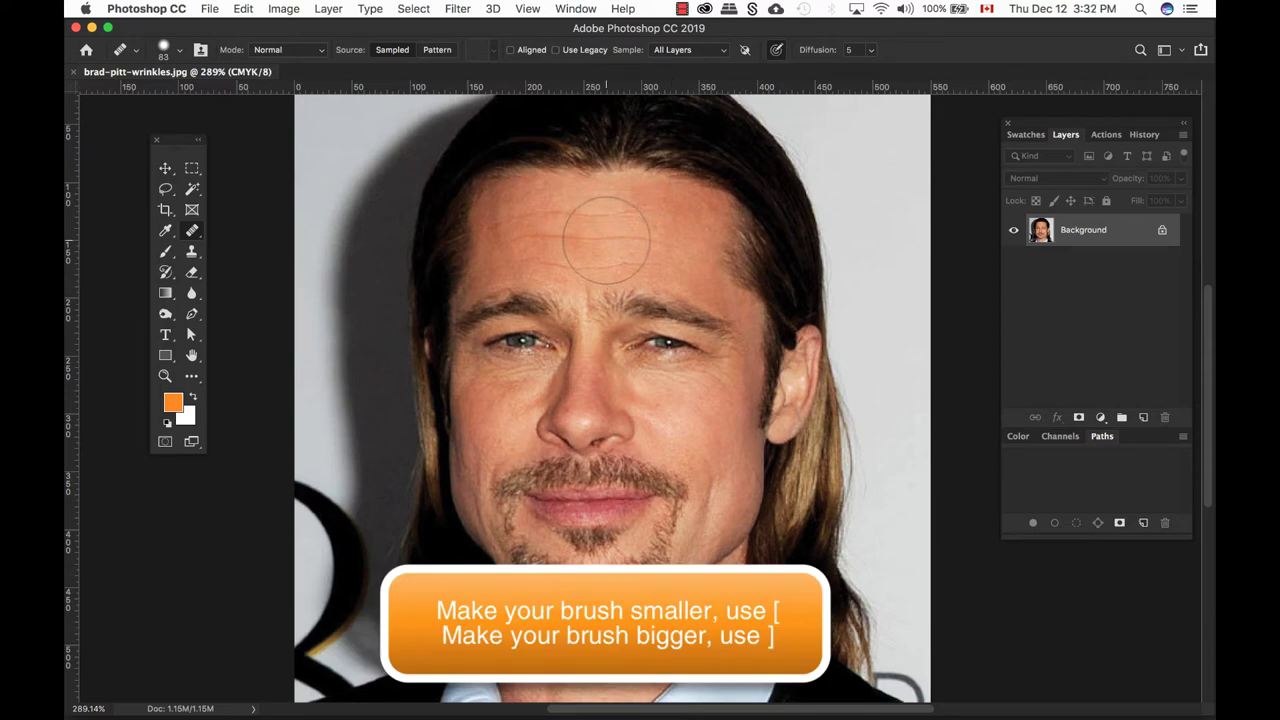
key("bracketright")
key("bracketright")
key("bracketright")
key("bracketright")
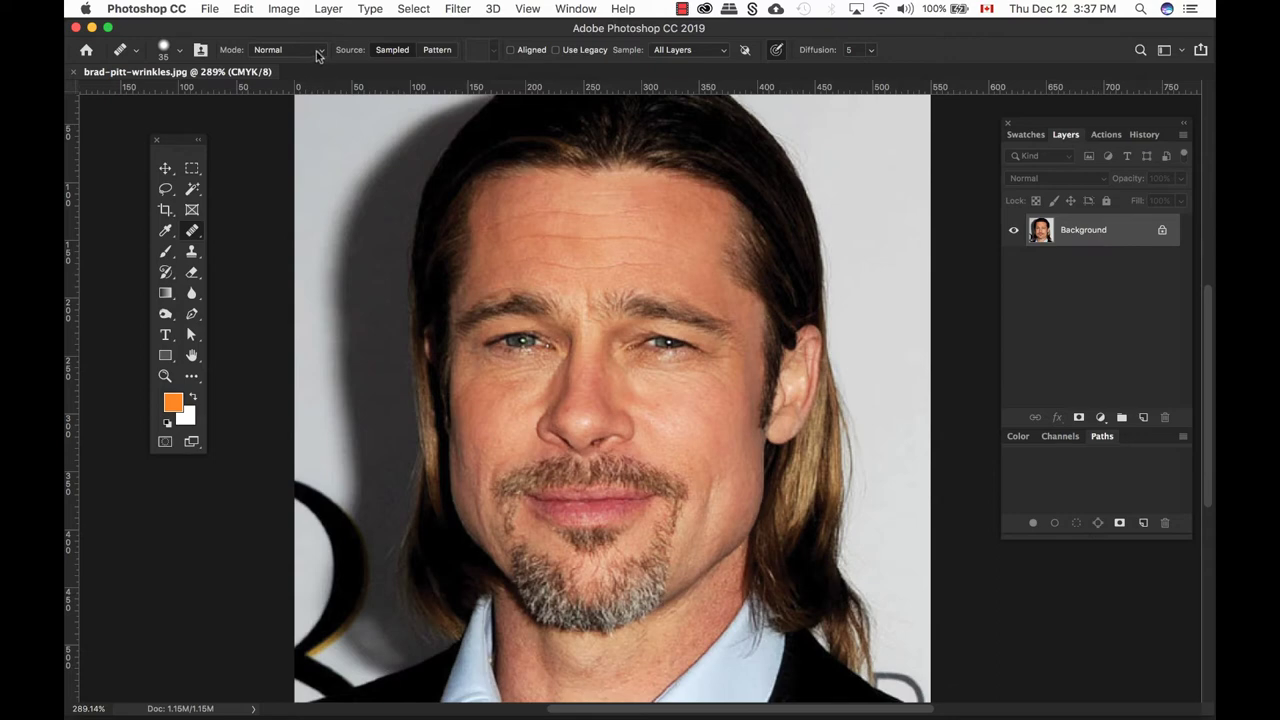
Set healing options to Normal mode, Sampled source, All Layers sampling and Aligned, then try healing the forehead
left_click(321, 52)
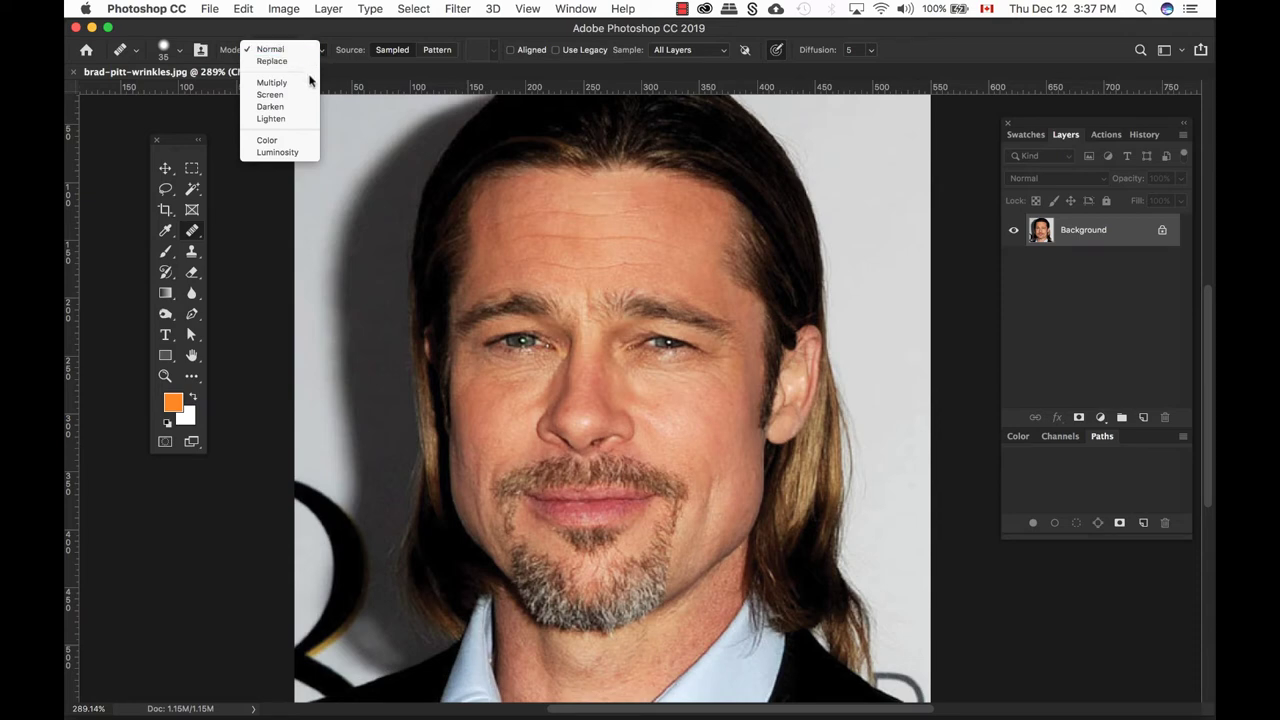
key("Escape")
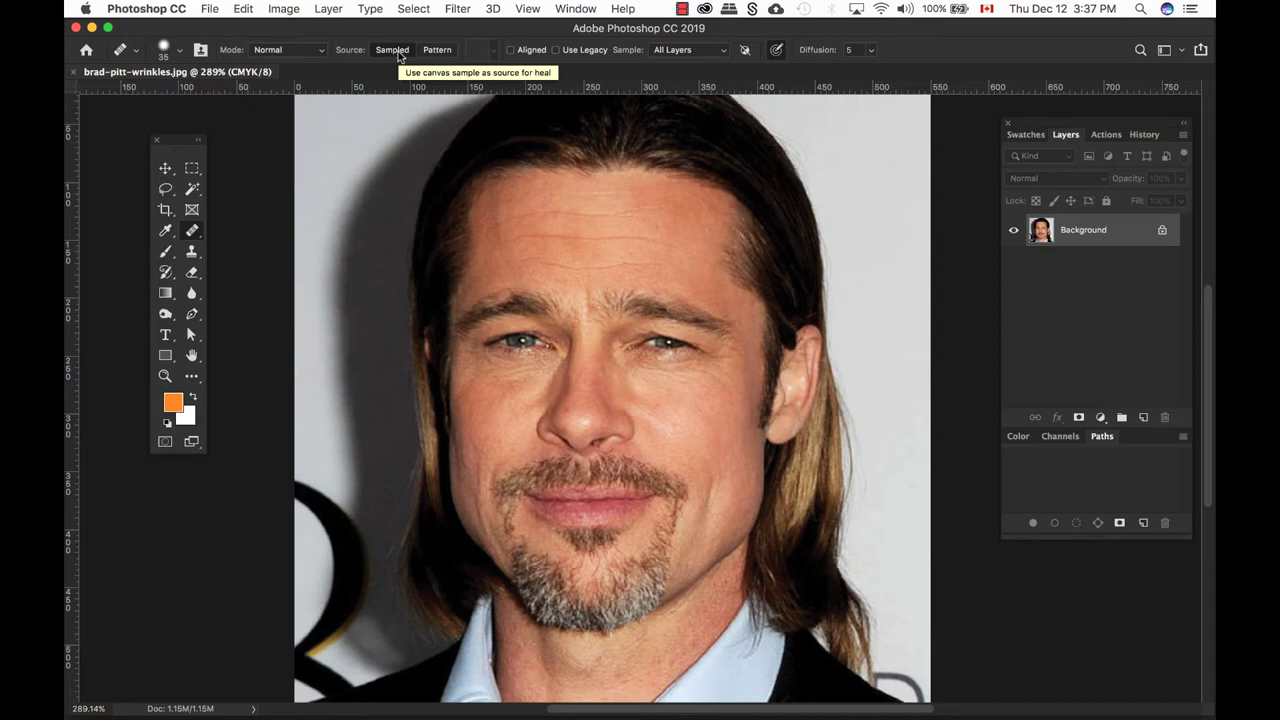
left_click(436, 50)
left_click(478, 49)
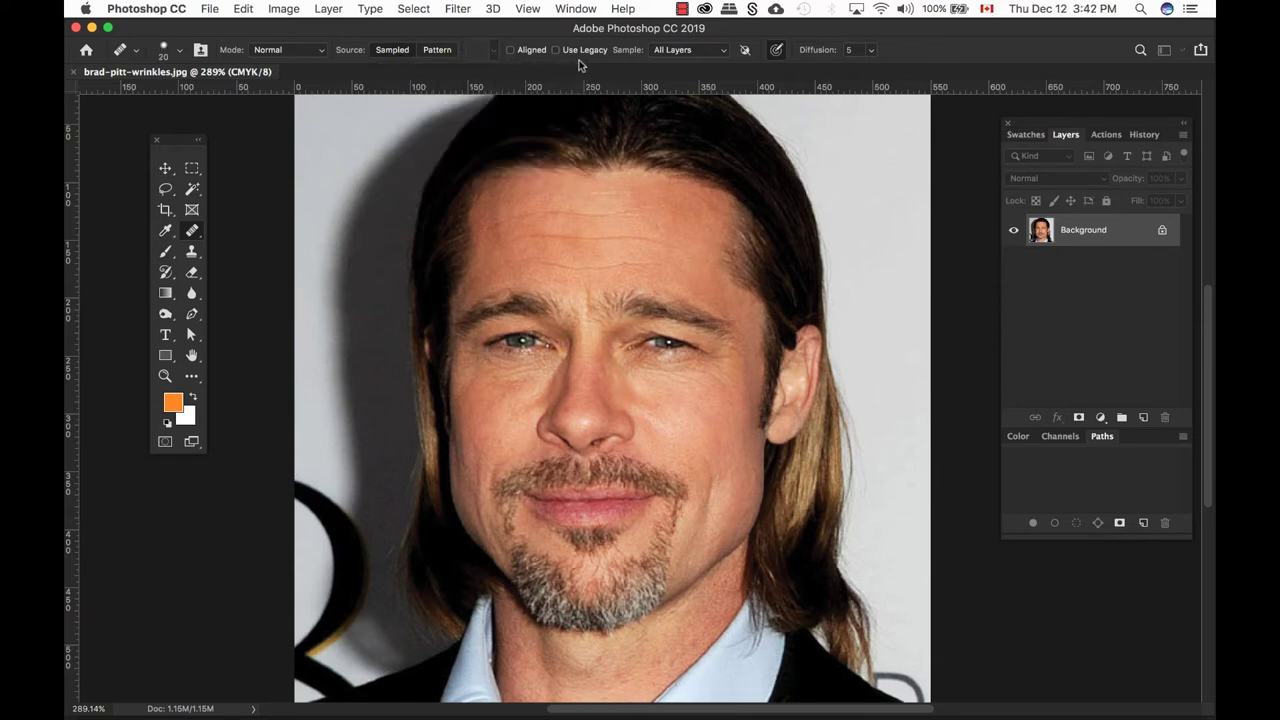
left_click(687, 54)
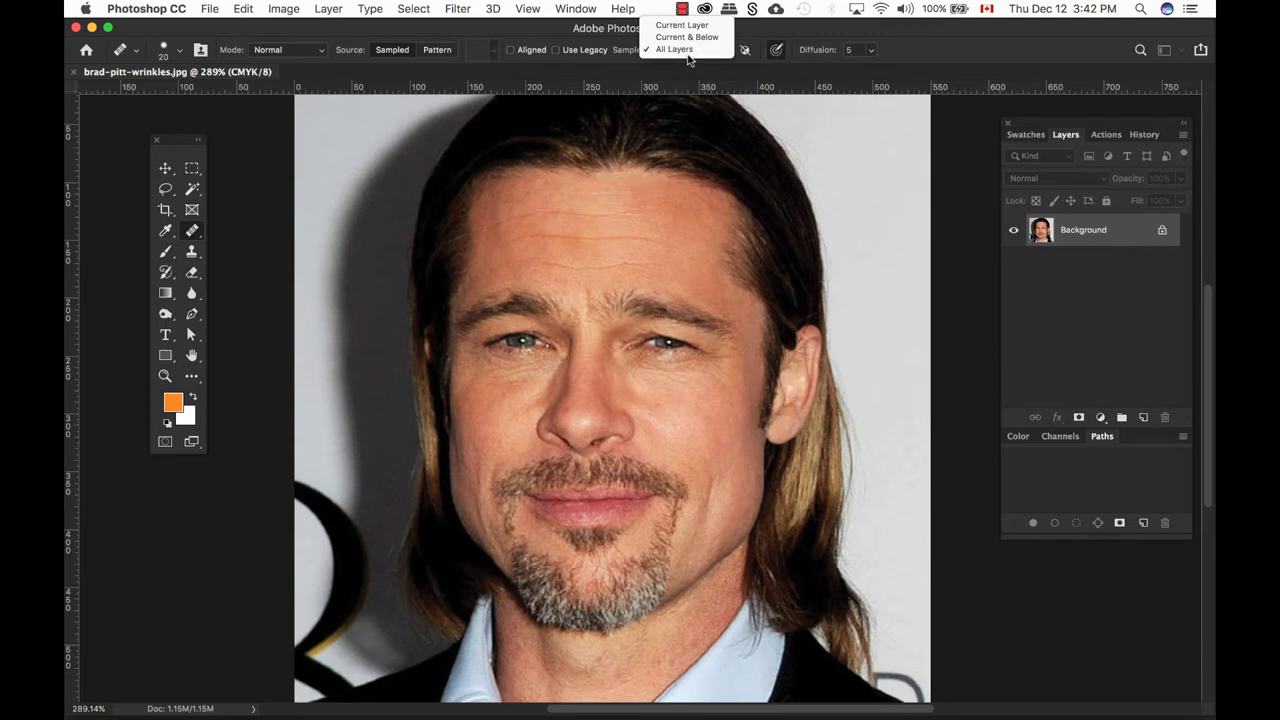
left_click(528, 63)
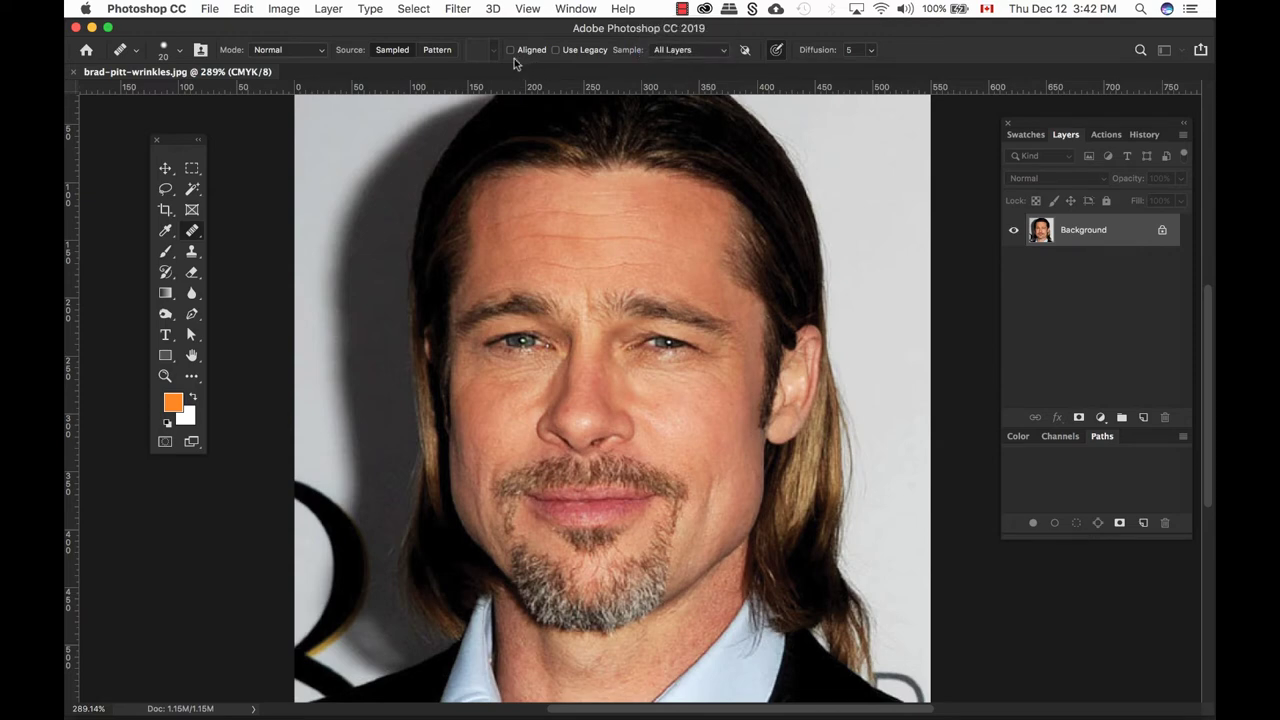
left_click(511, 50)
left_click(645, 267)
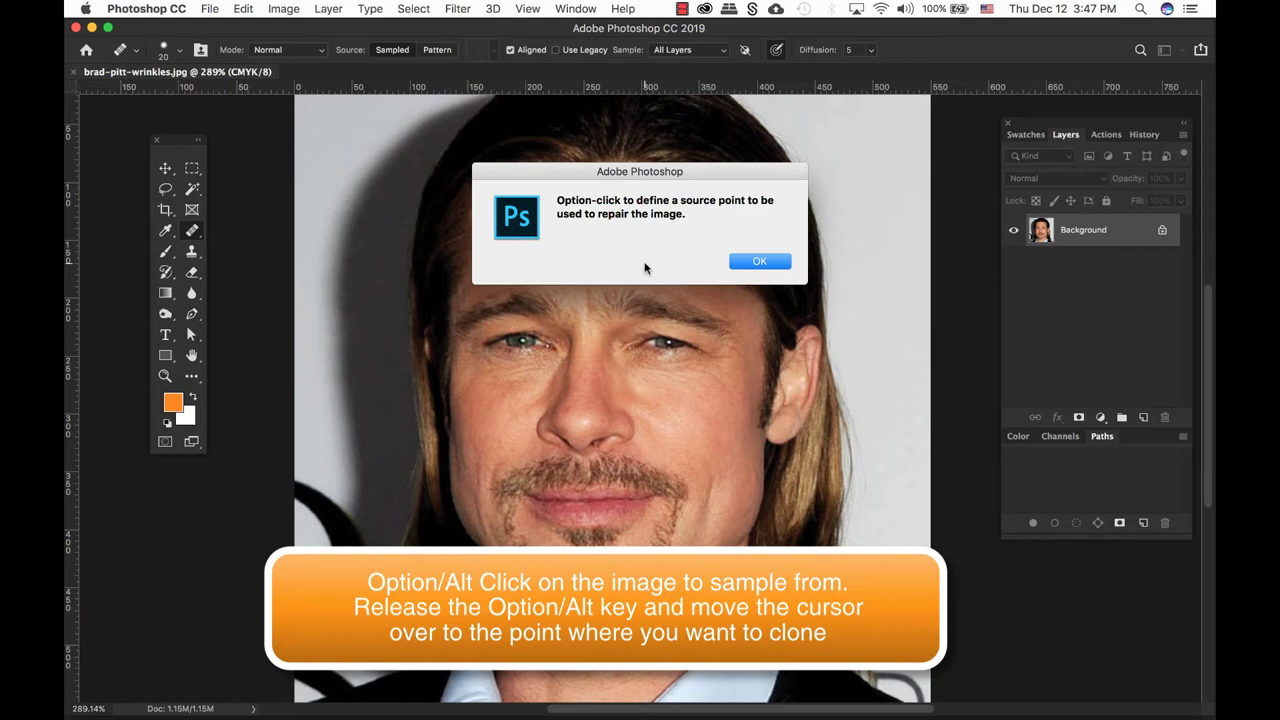
Dismiss the source-point alert, sample smooth forehead skin, and heal a first forehead wrinkle
left_click(762, 264)
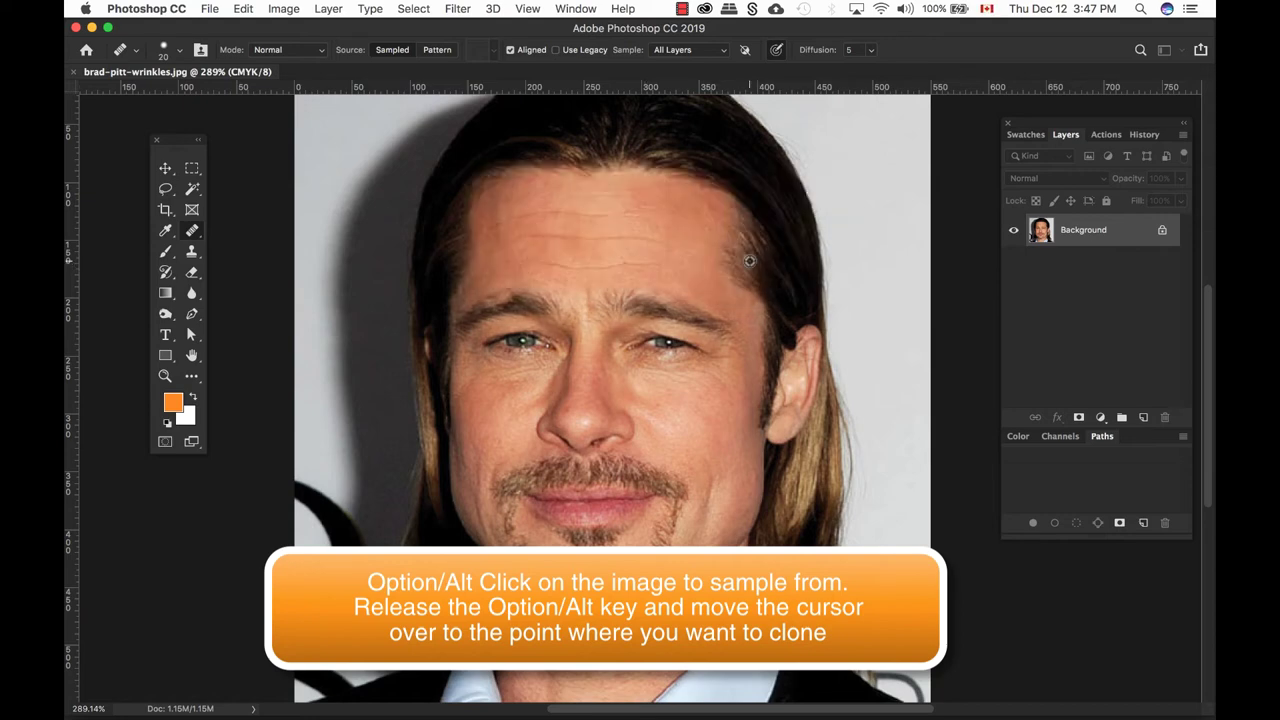
left_click(664, 265, "alt")
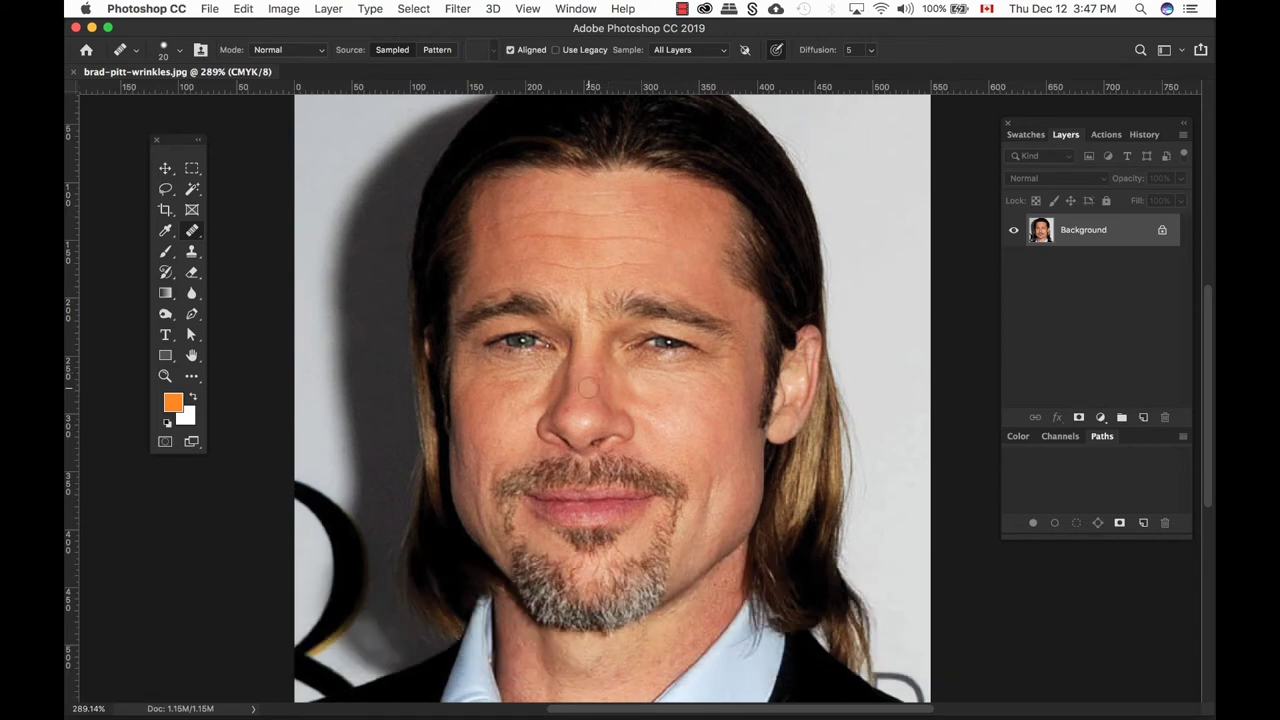
left_click(654, 264)
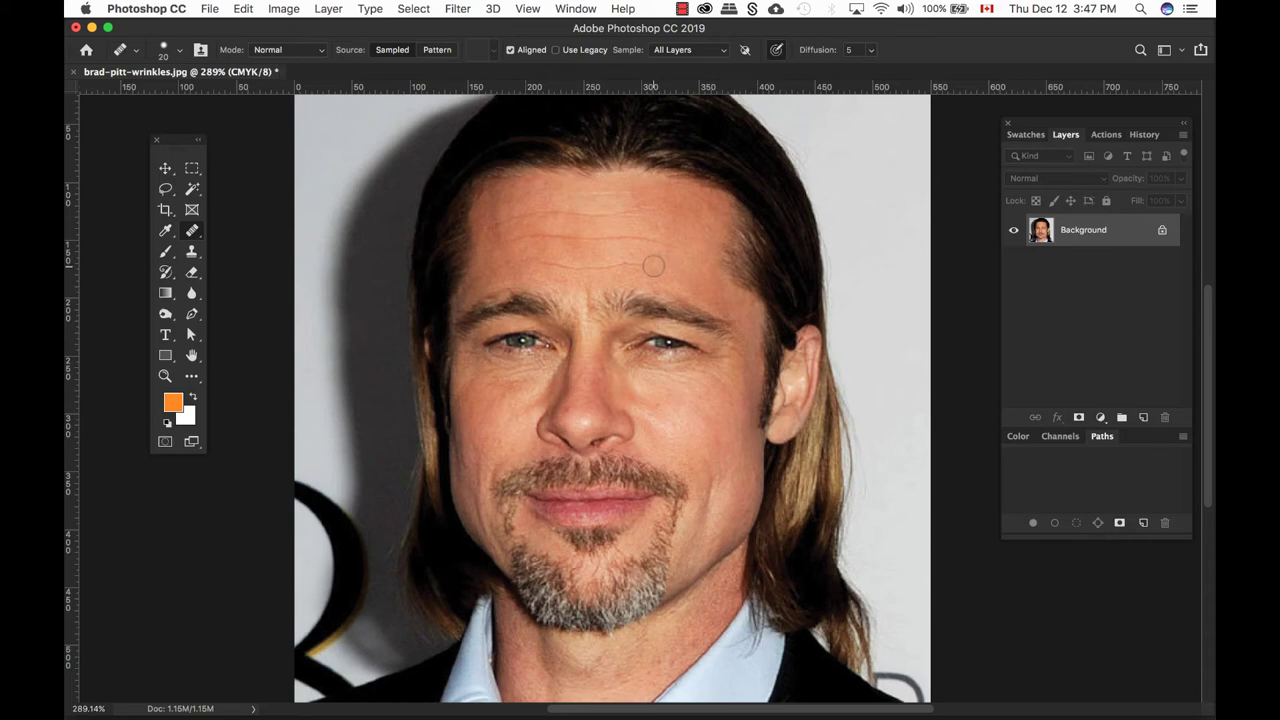
Heal an upper forehead spot, enlarge the brush, and drag a healing stroke across the forehead
left_click(702, 246)
key("bracketright")
key("bracketright")
mouse_move(702, 246)
left_mouse_down()
mouse_move(699, 258)
mouse_move(636, 241)
mouse_move(540, 242)
left_mouse_up()
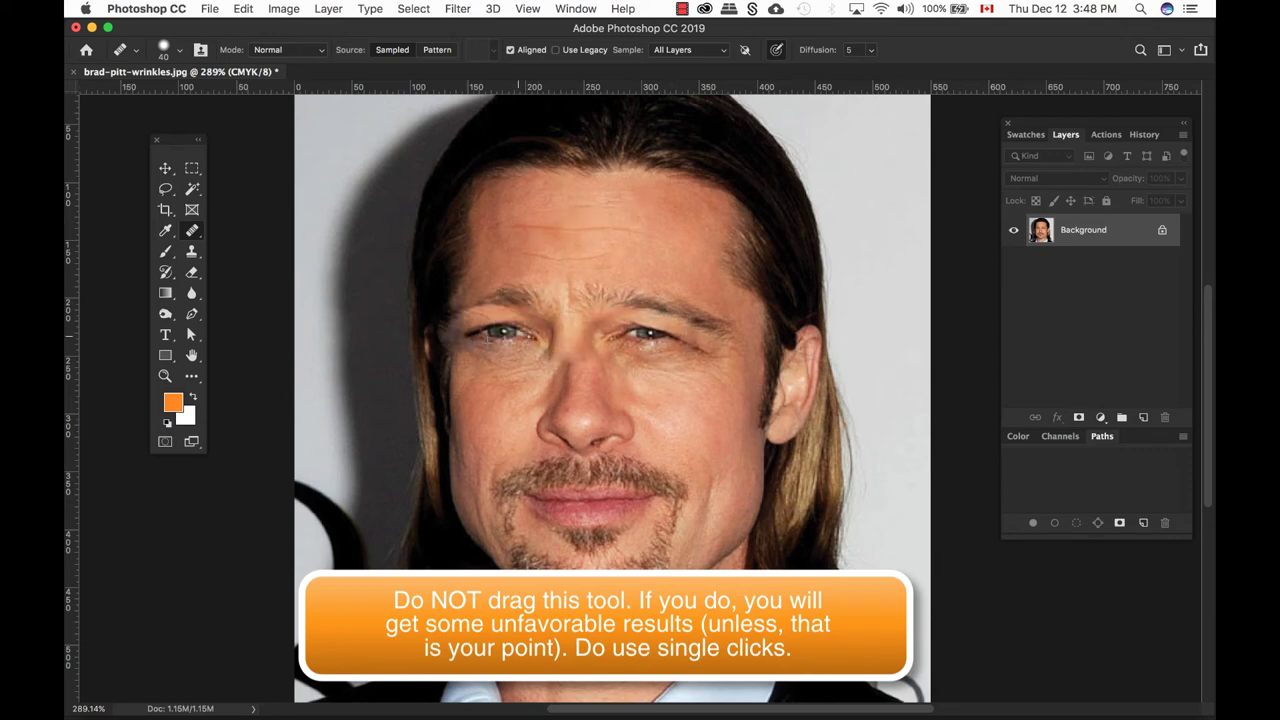
Sample between the eyebrows, heal the forehead, undo the eye patch, and dab more heals
left_click(548, 293)
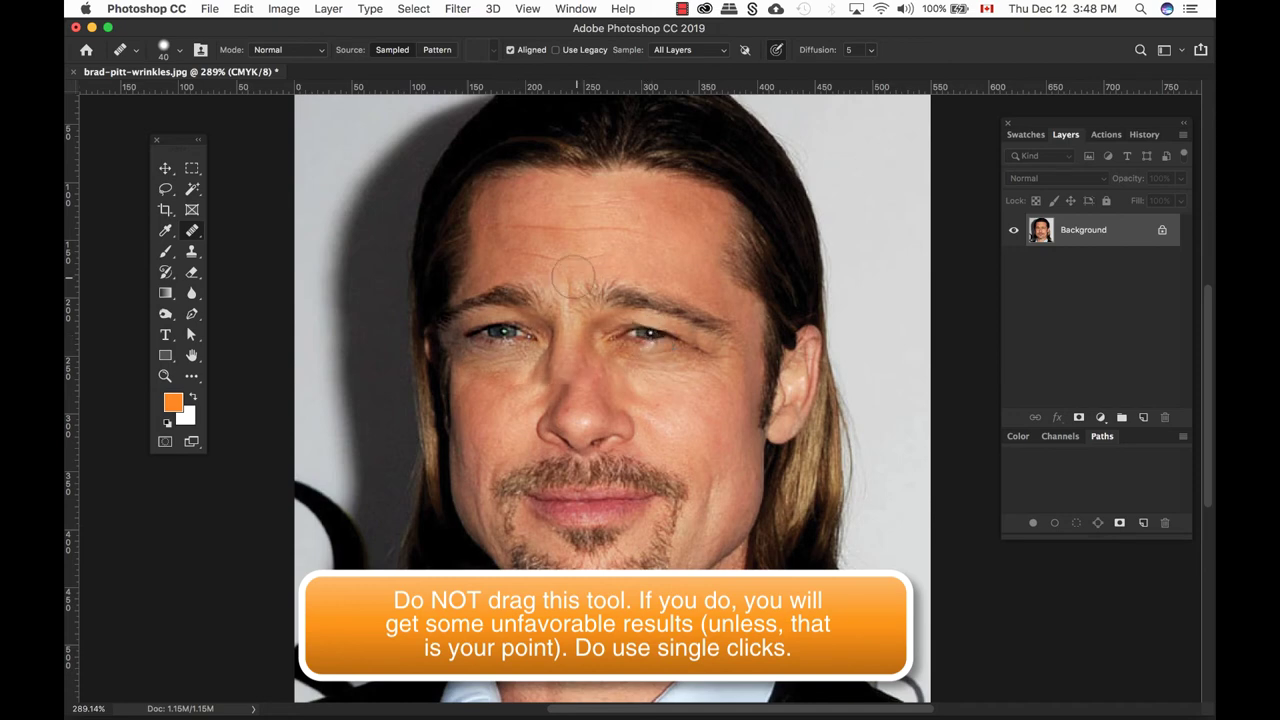
left_click(573, 272)
left_click(640, 340)
key("super+z")
left_click(694, 266)
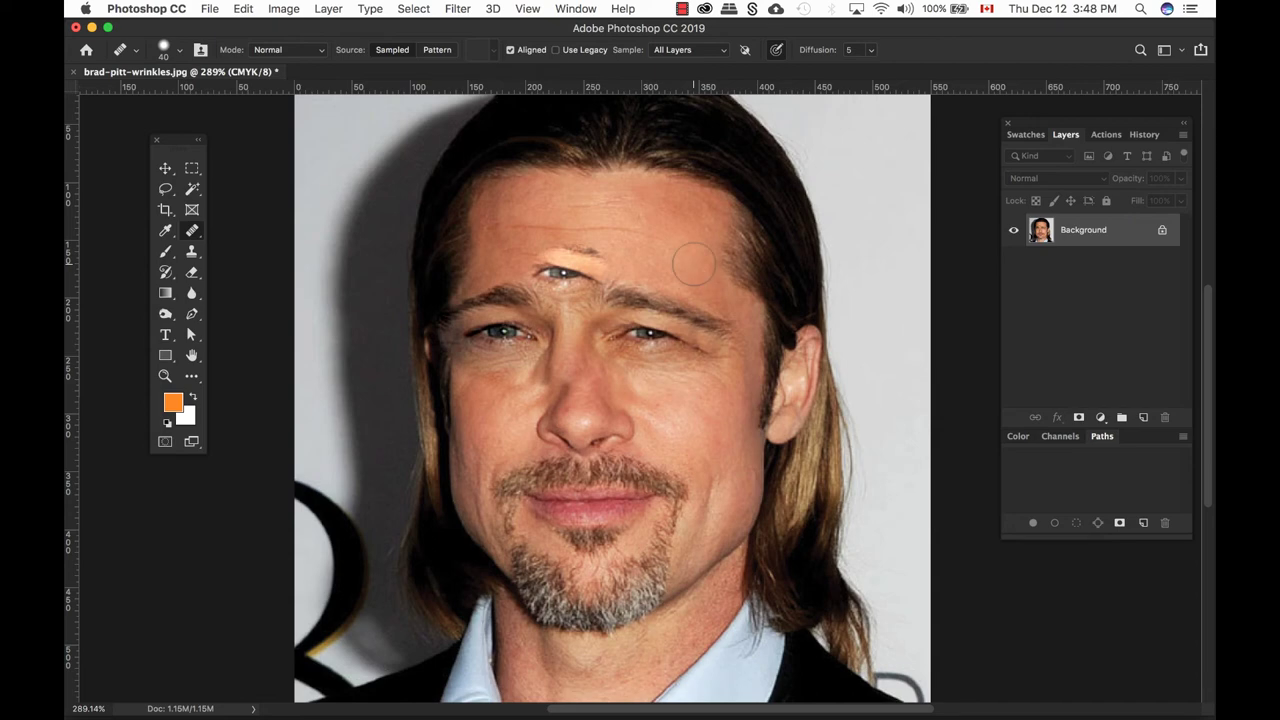
left_click(694, 264)
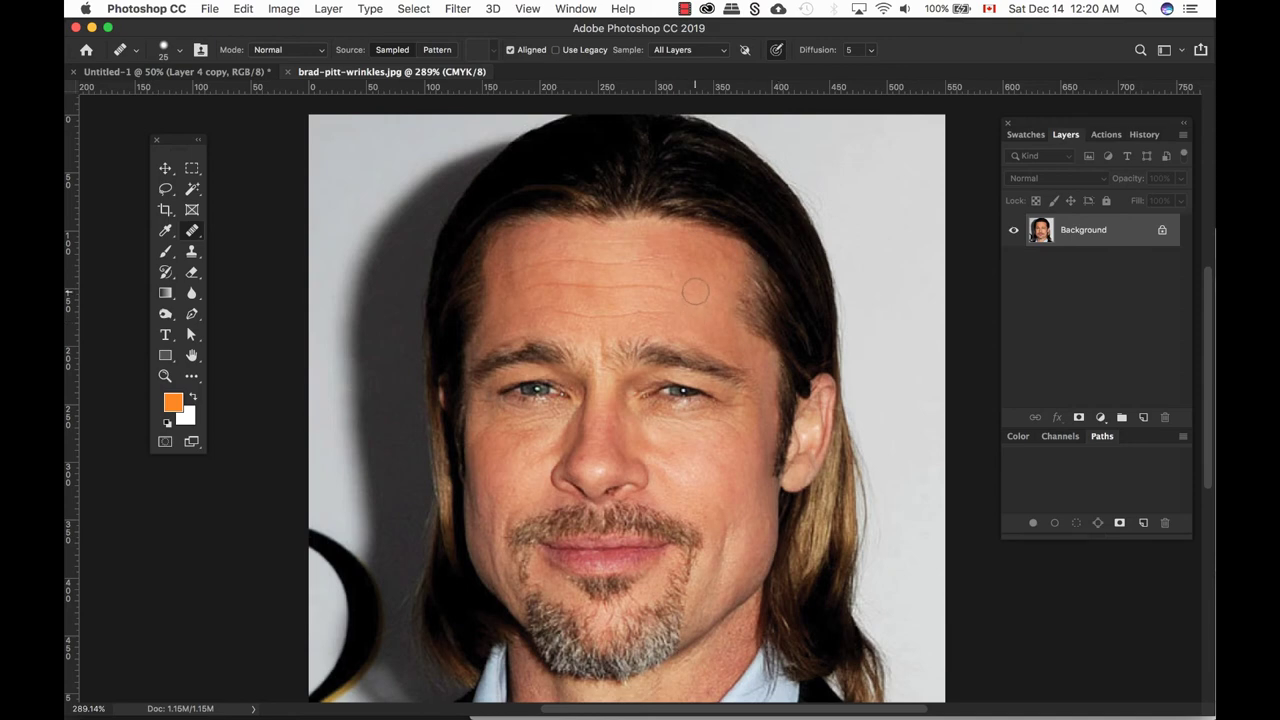
Add a new Layer 1 and heal the forehead wrinkles onto it from clean skin
key("super+alt+shift+n")
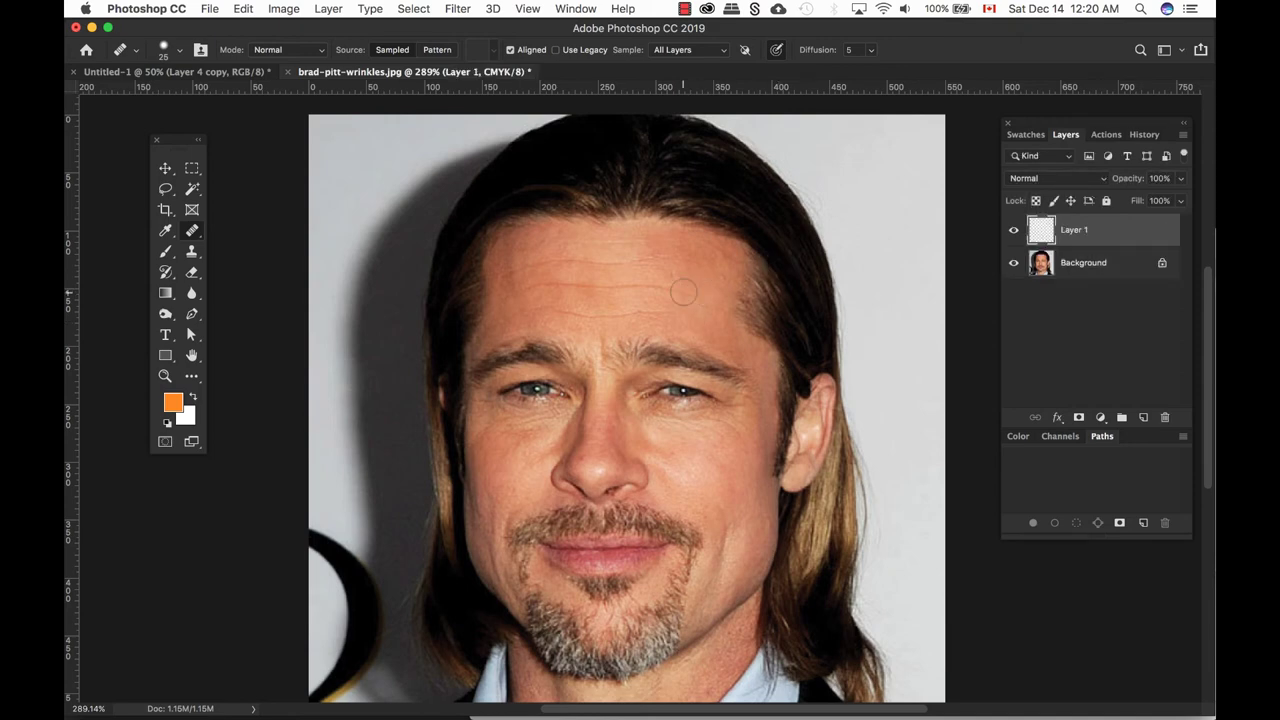
left_click(683, 320, "alt")
left_click(697, 333)
mouse_move(654, 316)
left_mouse_down()
mouse_move(614, 298)
mouse_move(622, 308)
left_mouse_up()
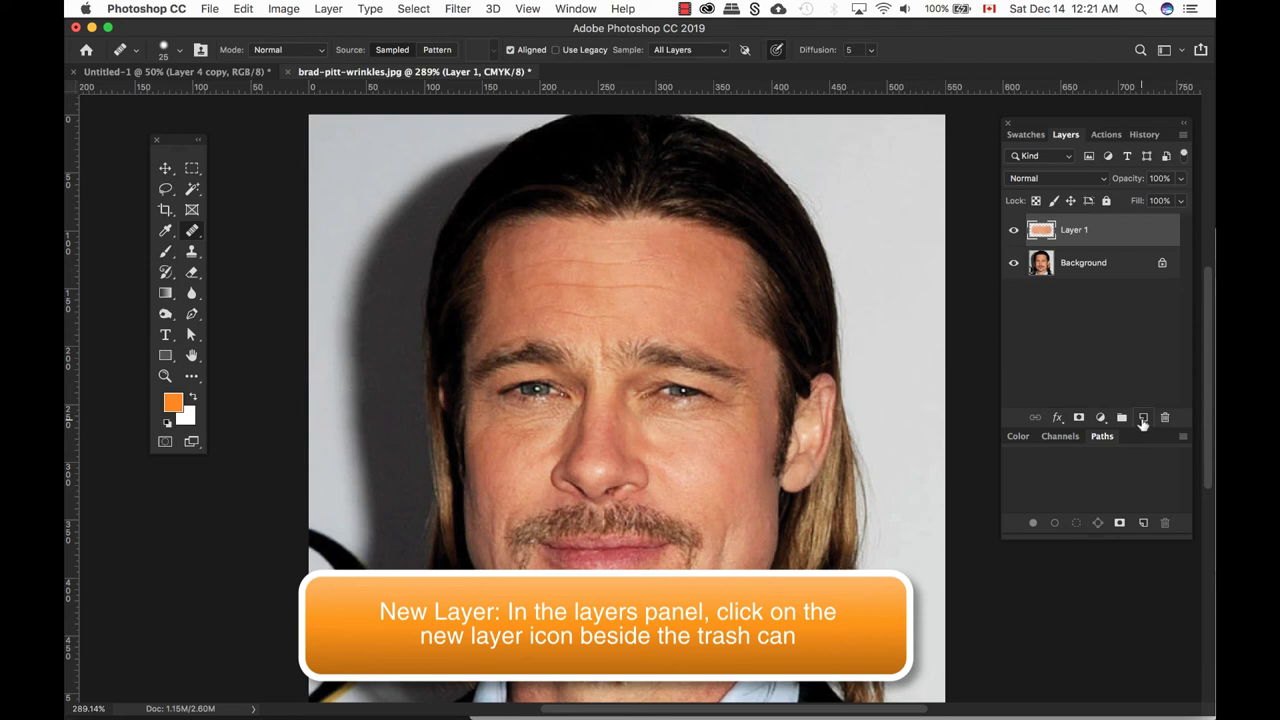
Add Layer 2 with the New Layer icon and Layer 3 via the Layers panel menu
left_click(1143, 419)
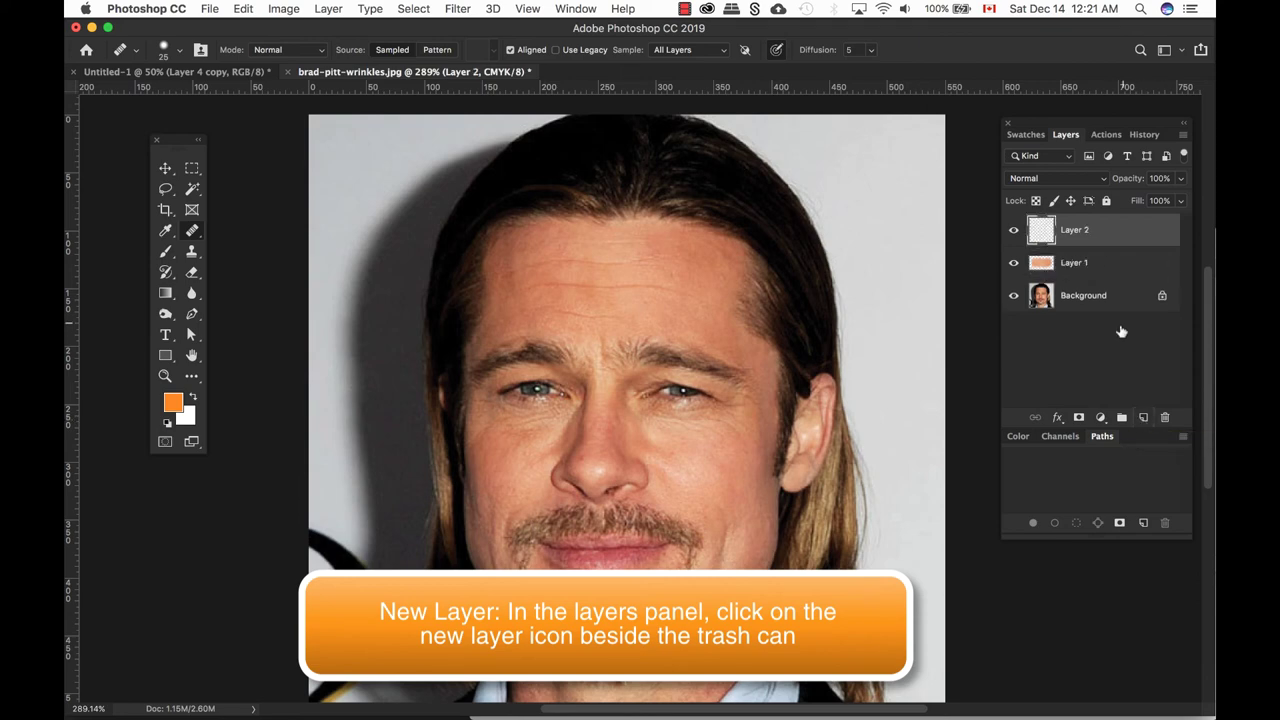
left_click(1184, 135)
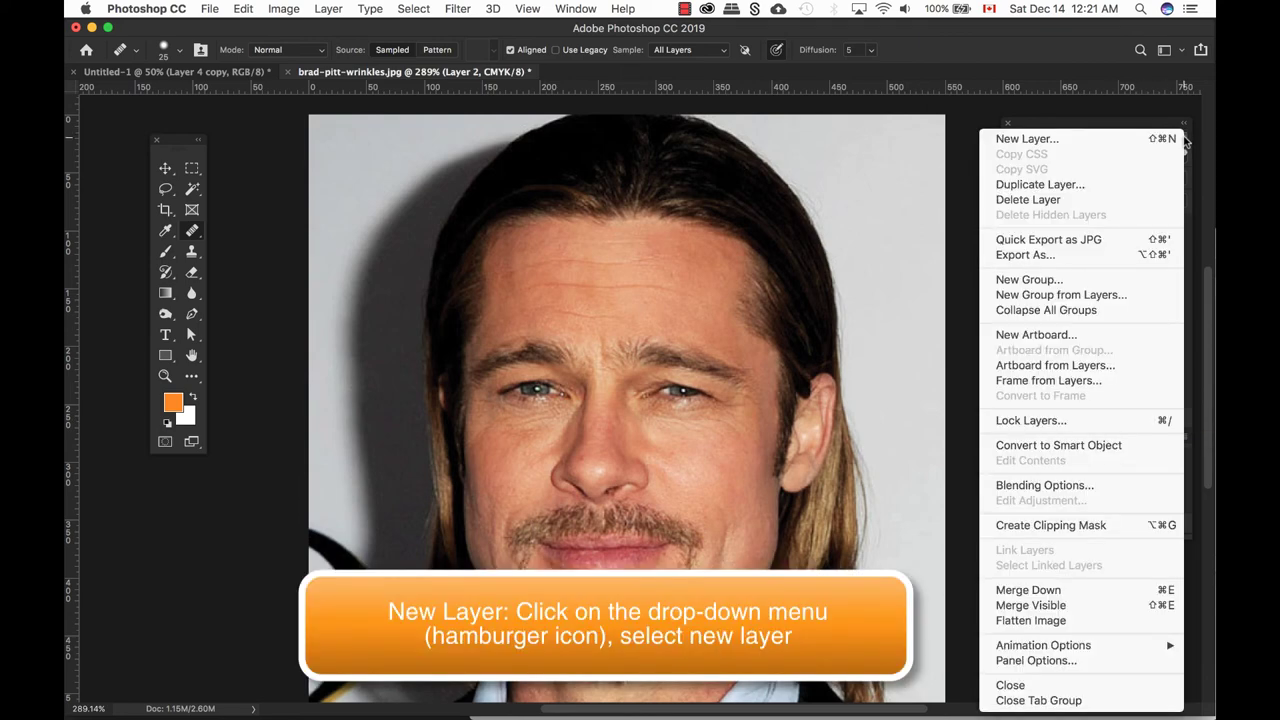
left_click(1127, 145)
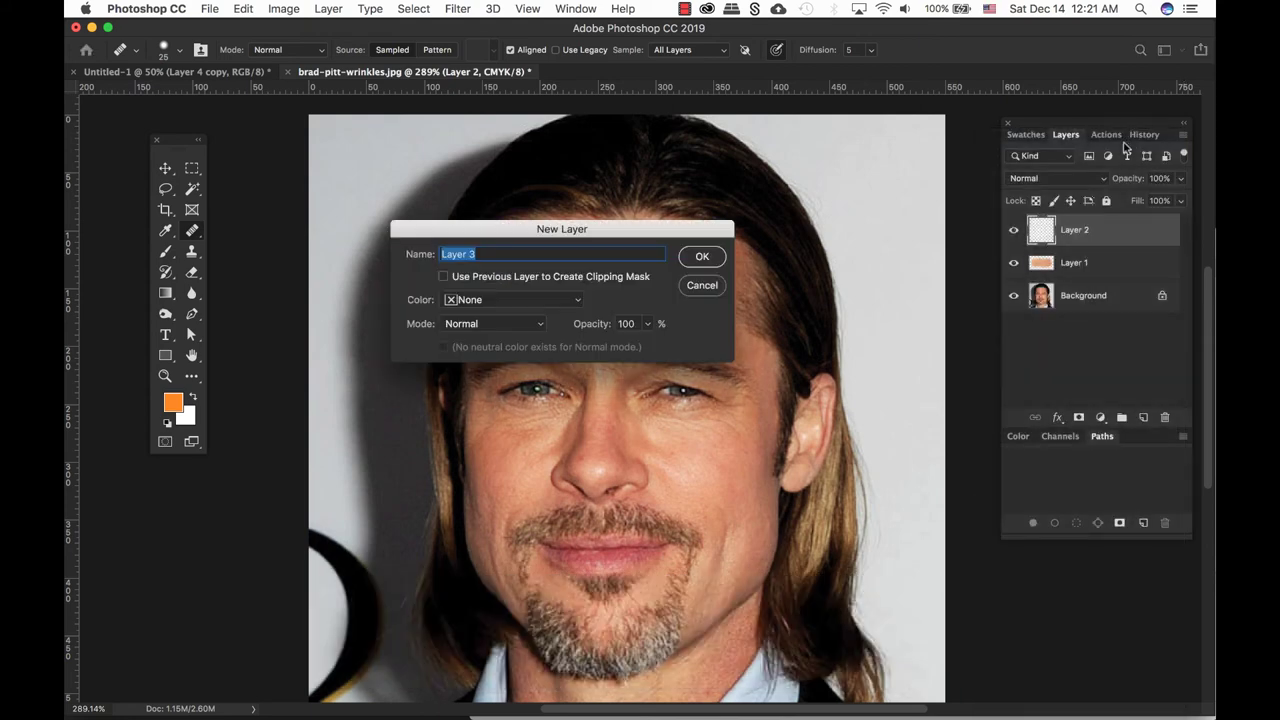
left_click(702, 256)
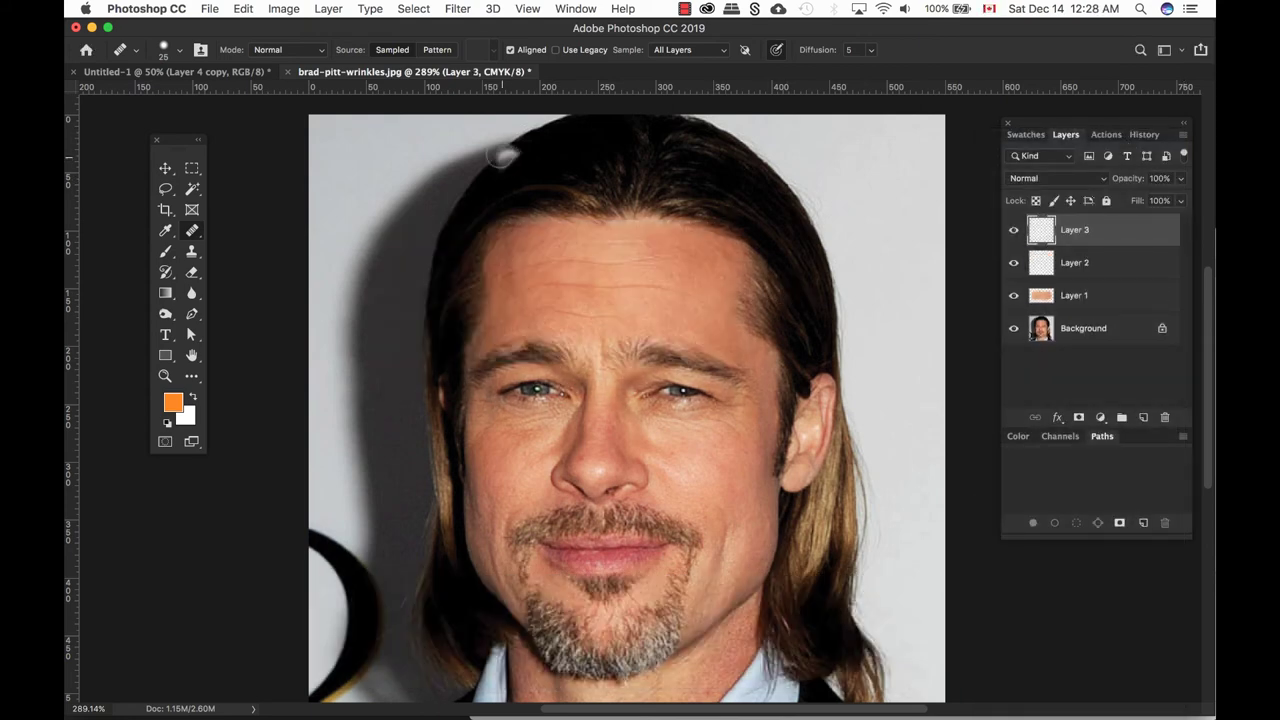
Start a new Layer 4 from Layer > New > Layer
left_click(330, 10)
mouse_move(337, 27)
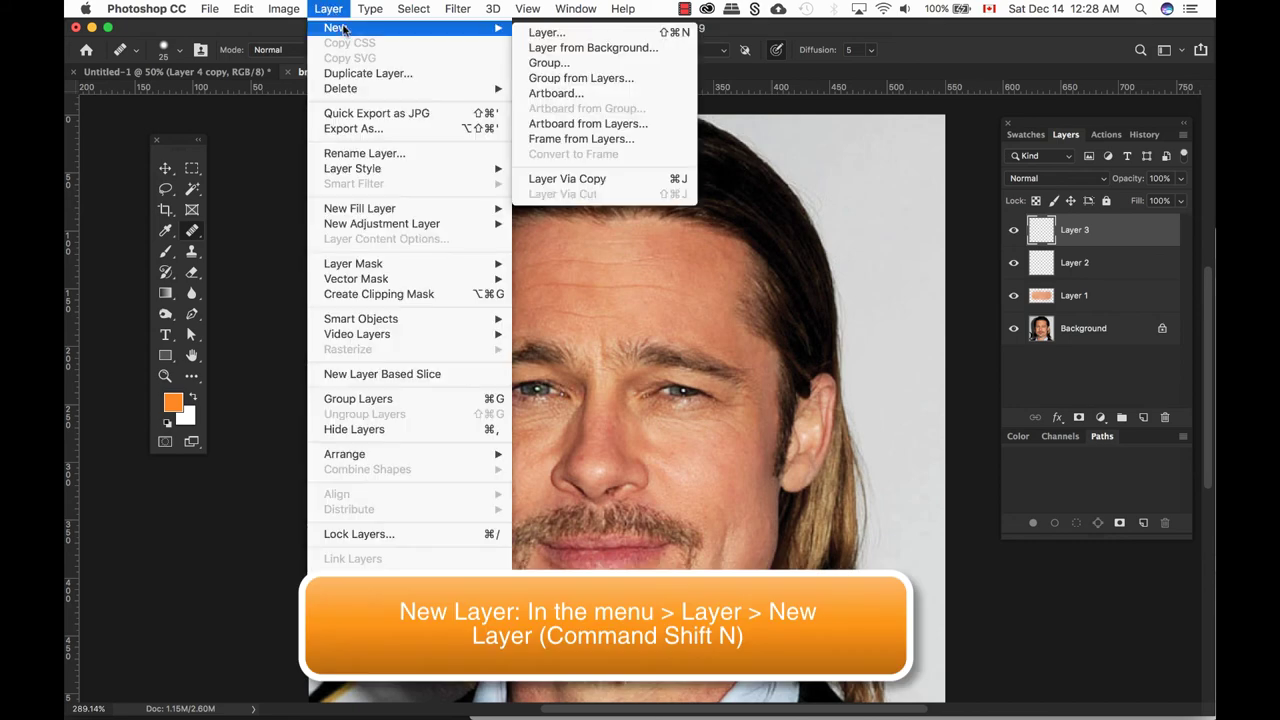
left_click(569, 35)
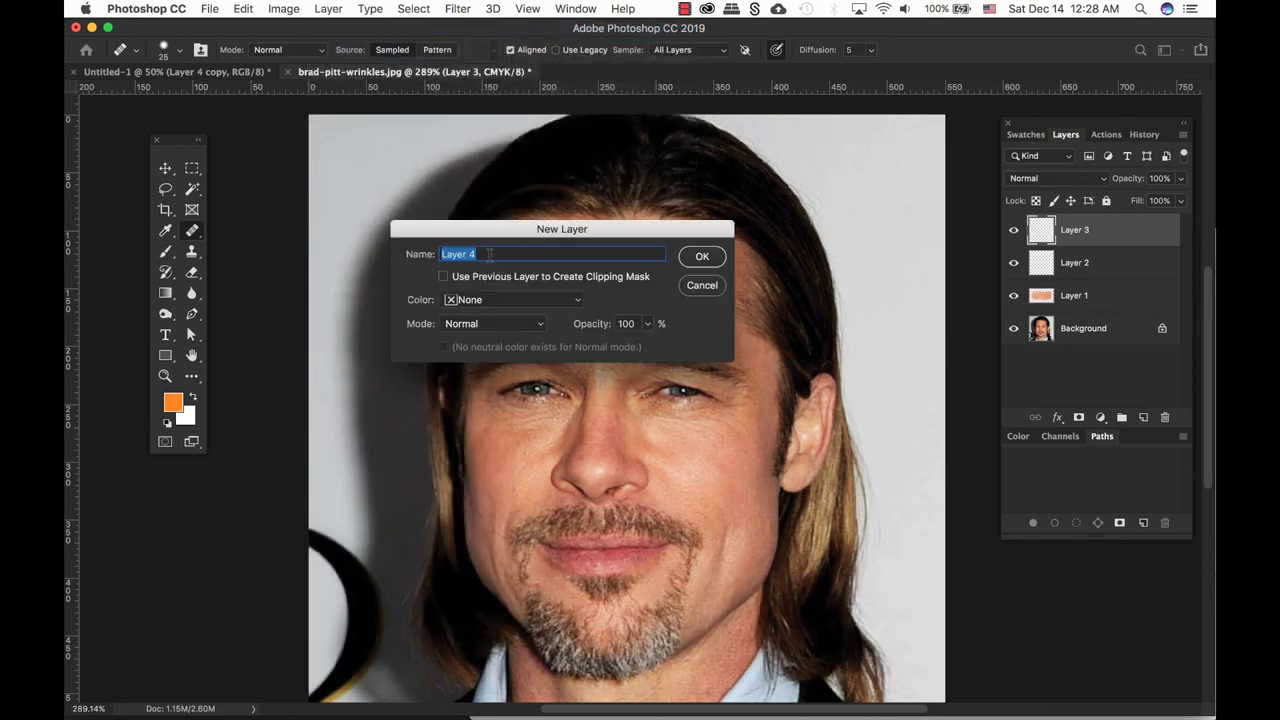